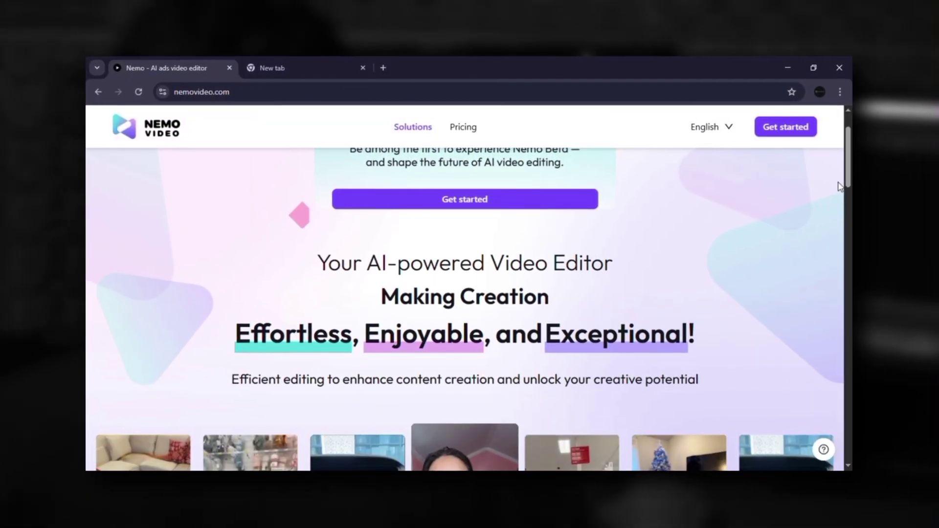
scroll(841, 186, "down", 1)
scroll(841, 186, "up", 3)
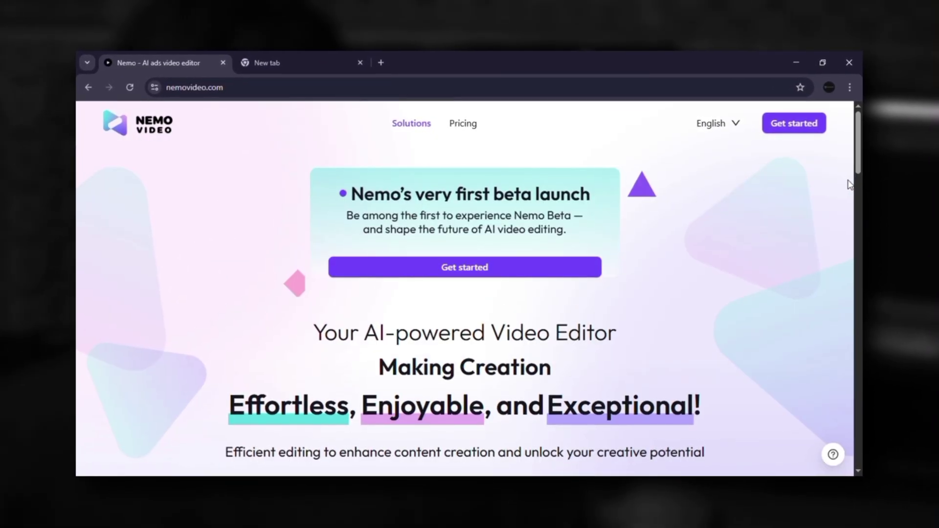
scroll(852, 183, "down", 10)
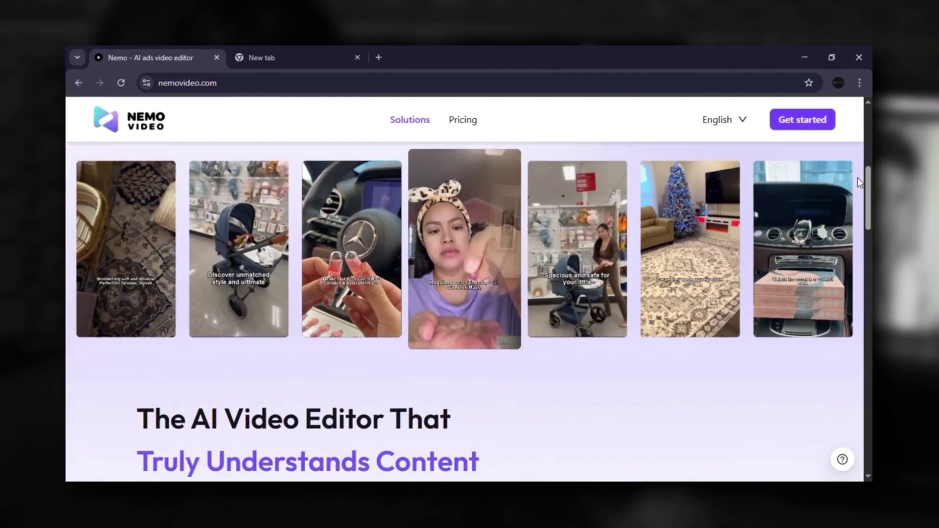
scroll(861, 182, "down", 6)
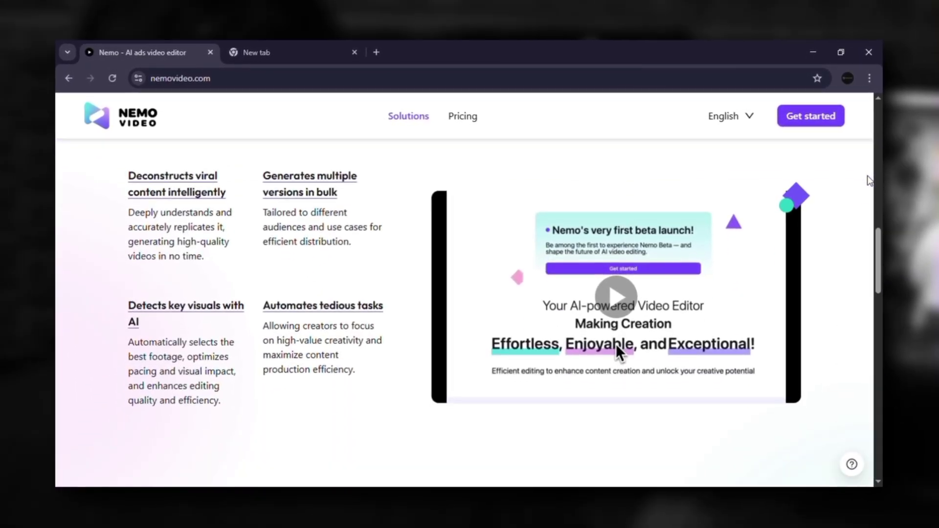
scroll(872, 180, "down", 10)
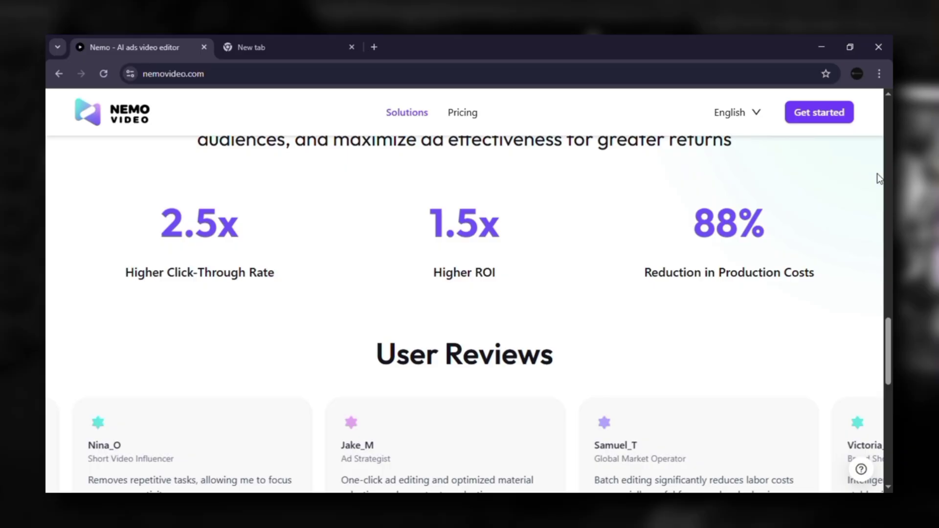
scroll(882, 177, "down", 8)
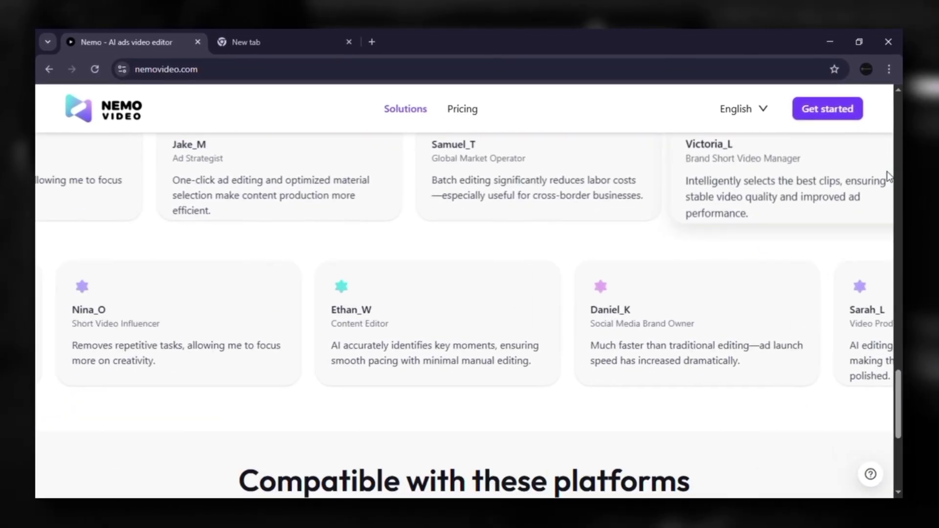
scroll(891, 170, "up", 20)
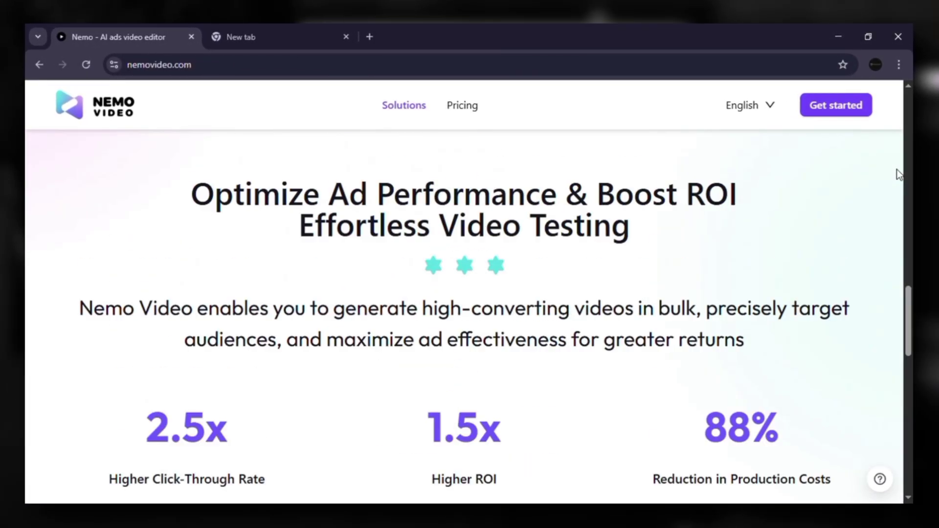
scroll(899, 169, "up", 5)
scroll(904, 169, "down", 6)
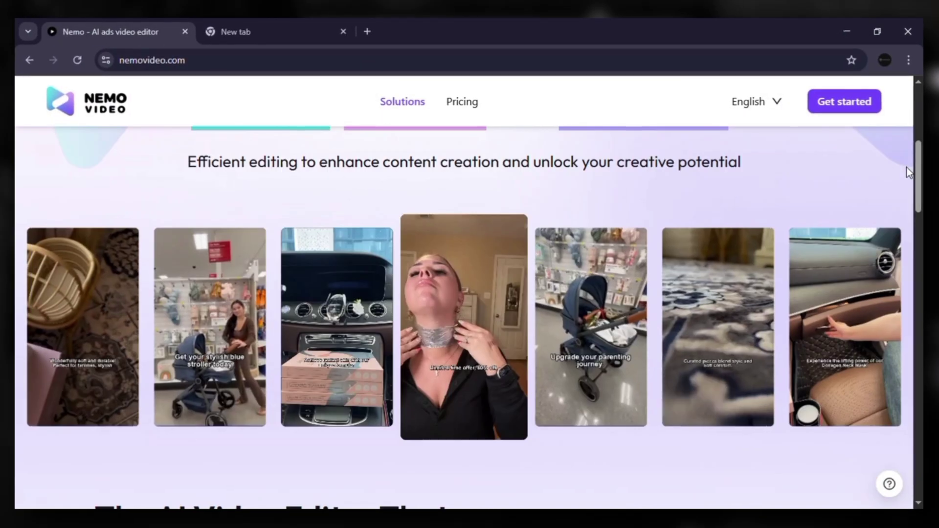
scroll(911, 171, "down", 6)
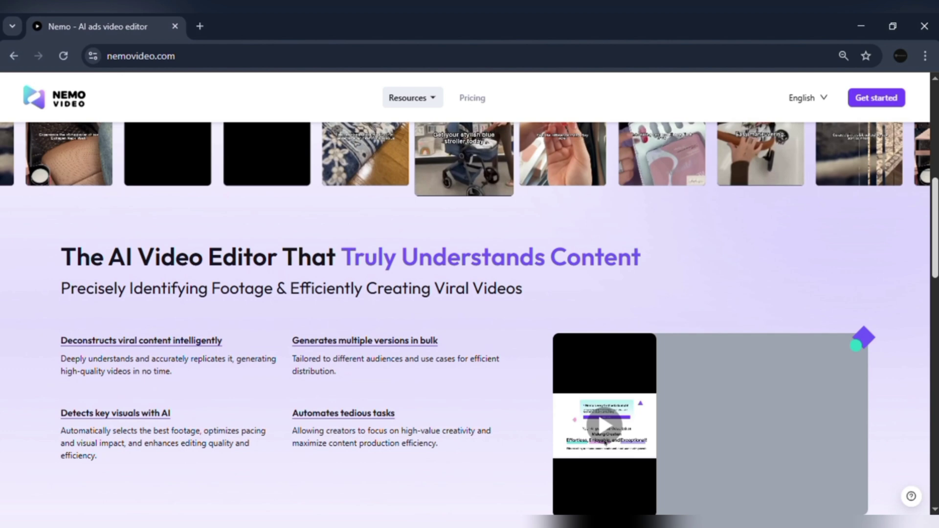
scroll(470, 293, "down", 5)
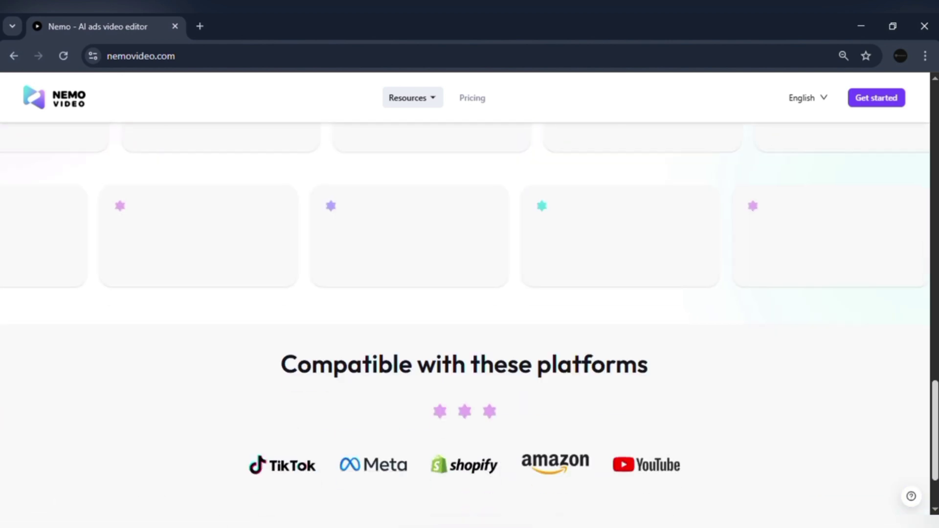
scroll(469, 294, "up", 15)
scroll(495, 230, "up", 2)
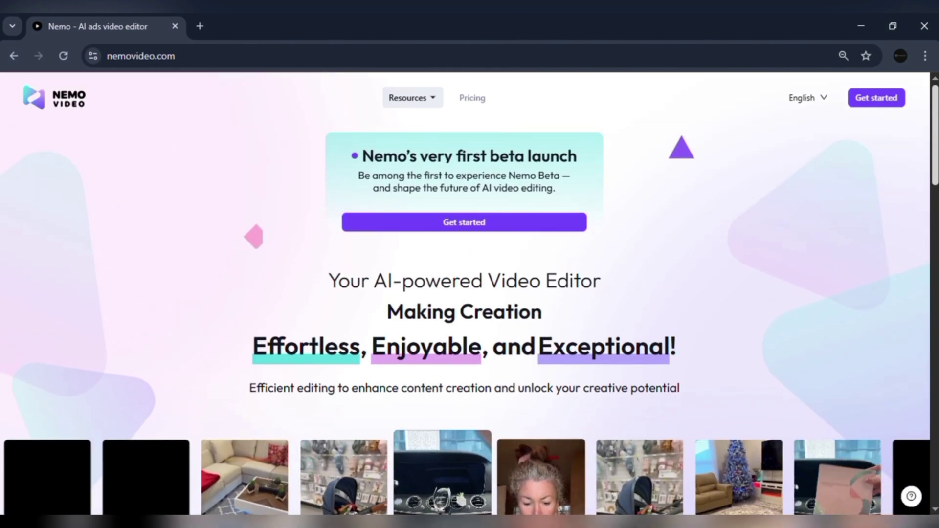
Sign in, glance at the uploaded assets library, then add the two uploaded pizza clips.
left_click(494, 228)
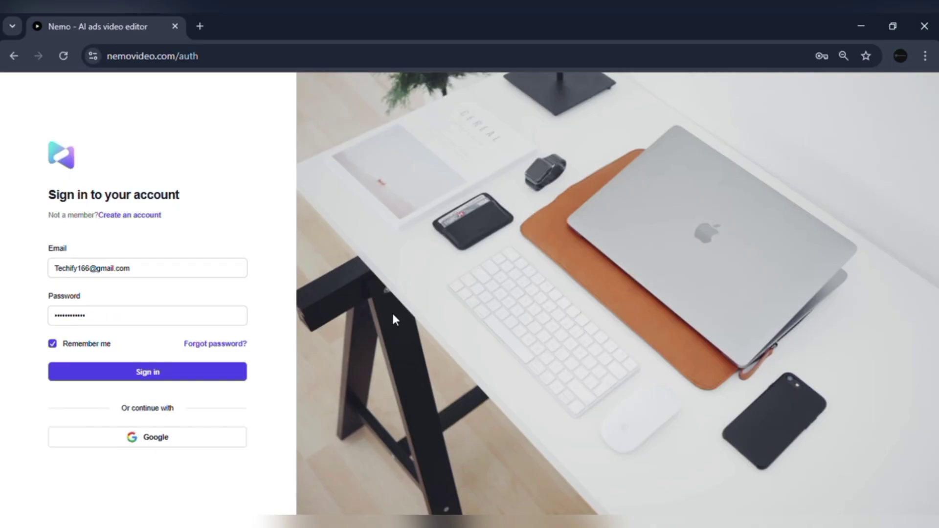
left_click(188, 379)
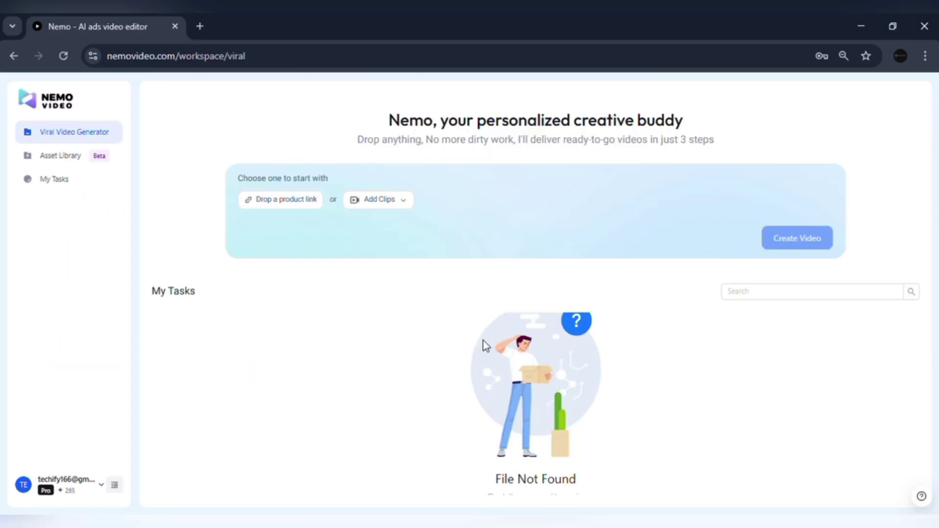
left_click(62, 157)
left_click(65, 180)
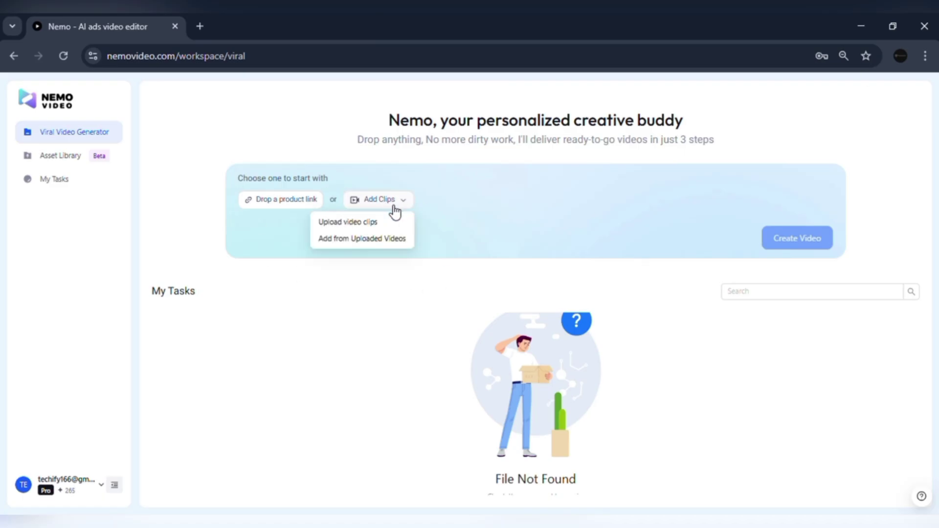
left_click(397, 224)
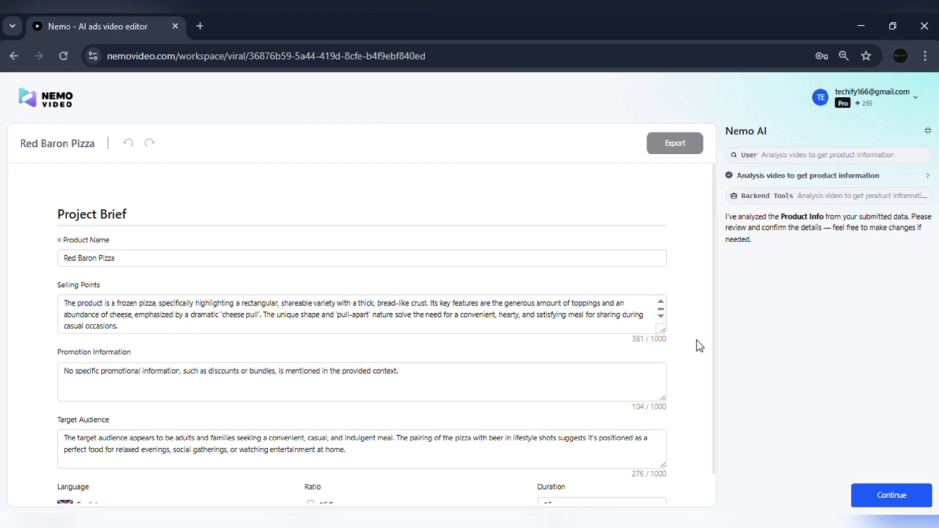
Keep the Red Baron Pizza brief at 15s and confirm the brief and its three inspirations.
scroll(715, 336, "down", 1)
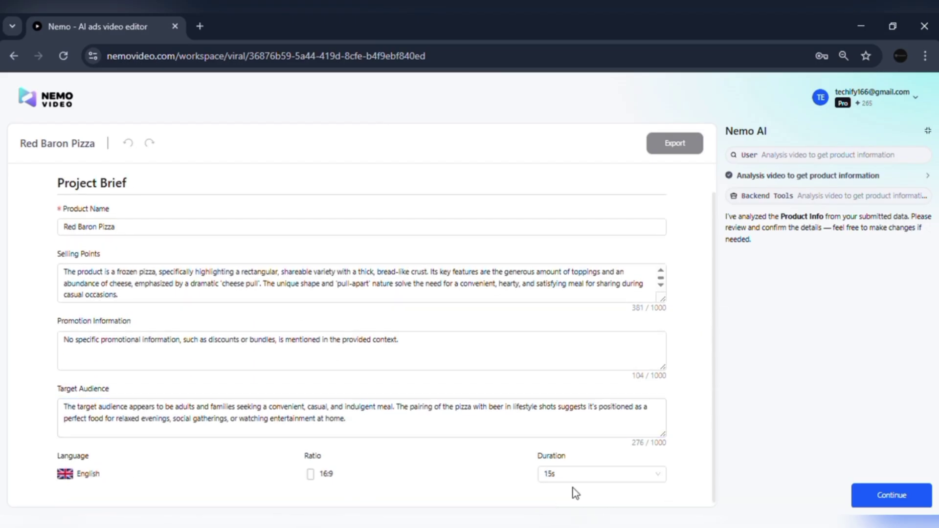
left_click(590, 485)
left_click(571, 421)
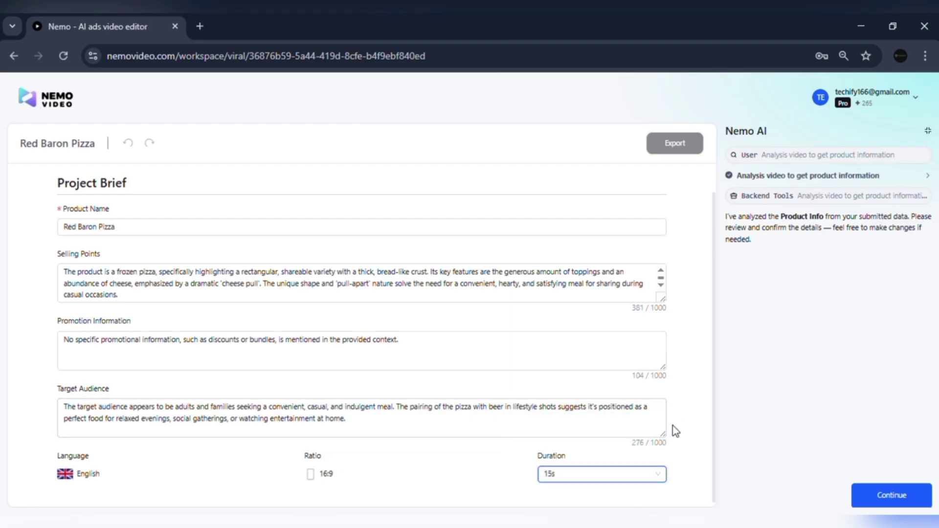
left_click(858, 487)
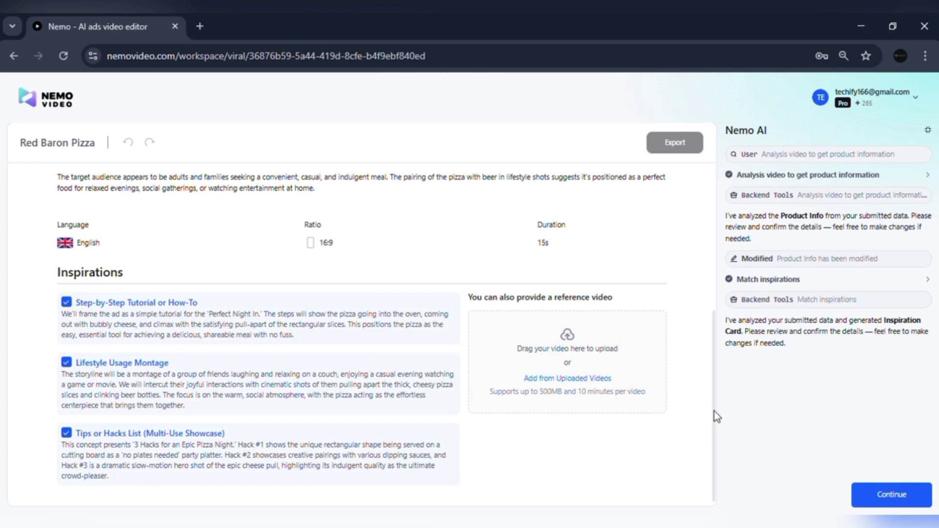
left_click(903, 499)
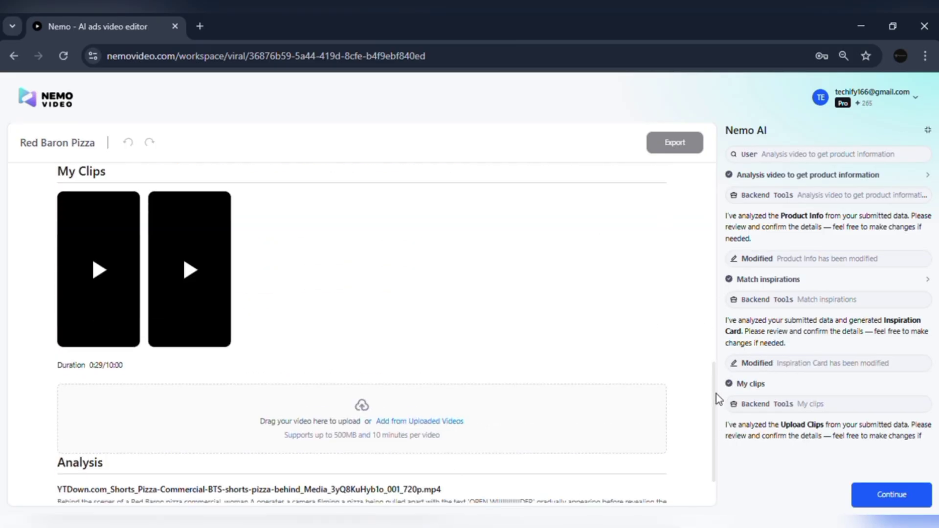
Review both pizza clips' analysis descriptions and continue to generate the final cut videos.
left_click_drag(715, 389, 714, 427)
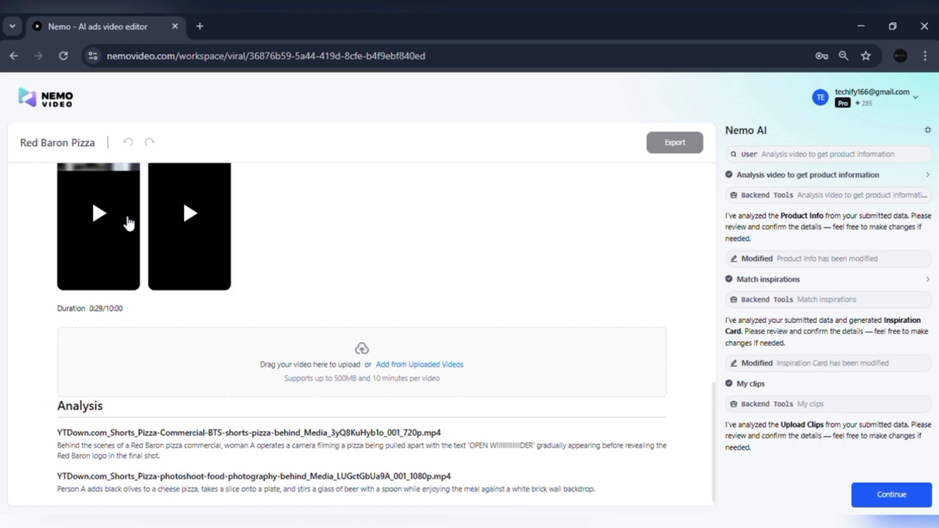
left_click(880, 499)
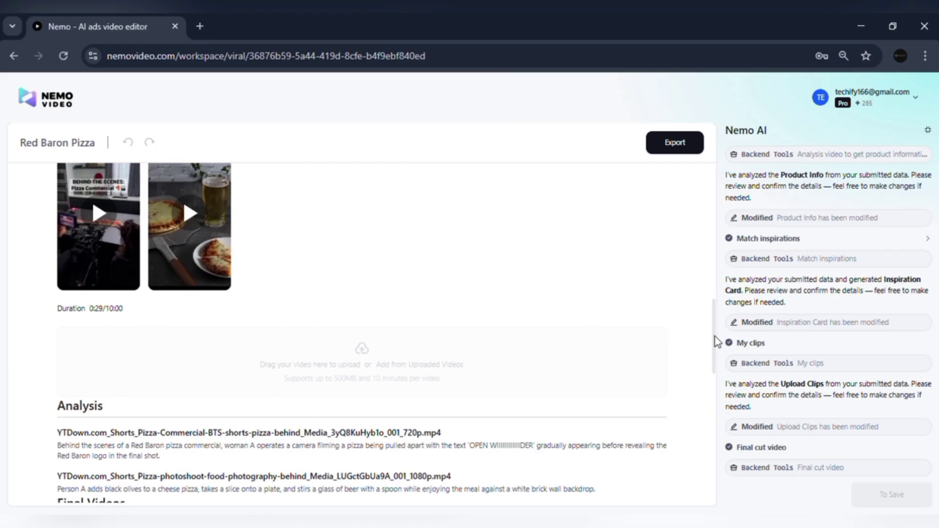
Scroll through Final Videos 1 and 2, reviewing their timed scripts, voiceover, captions and music.
left_click_drag(715, 337, 716, 465)
scroll(640, 308, "up", 5)
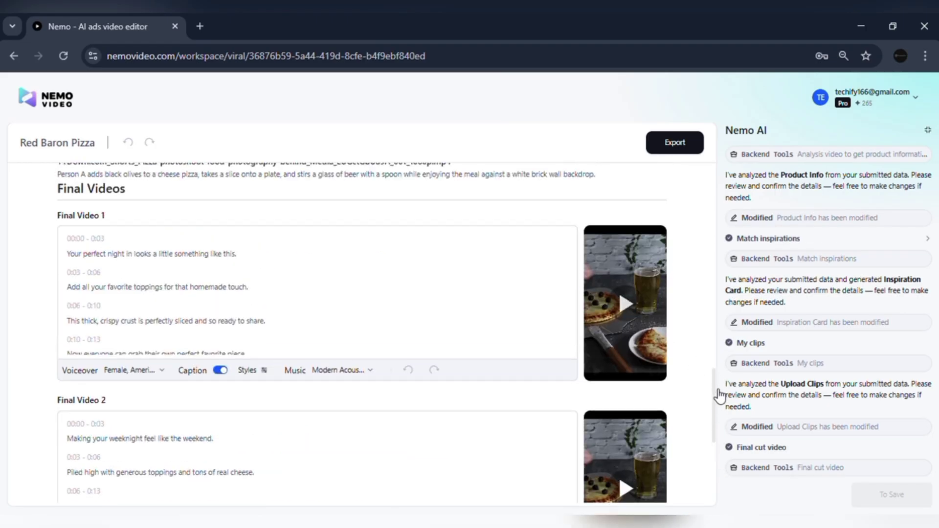
scroll(714, 390, "down", 2)
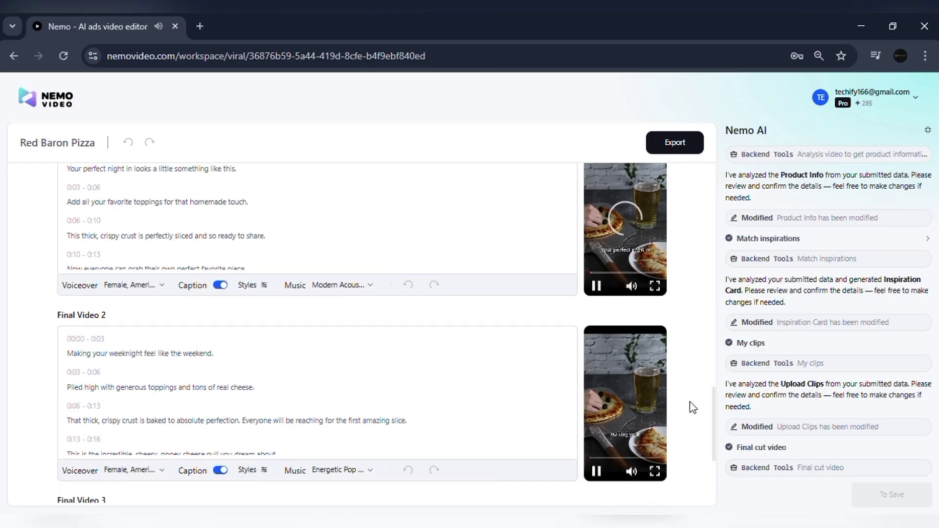
mouse_move(715, 403)
left_mouse_down()
mouse_move(717, 396)
mouse_move(717, 444)
mouse_move(706, 398)
left_mouse_up()
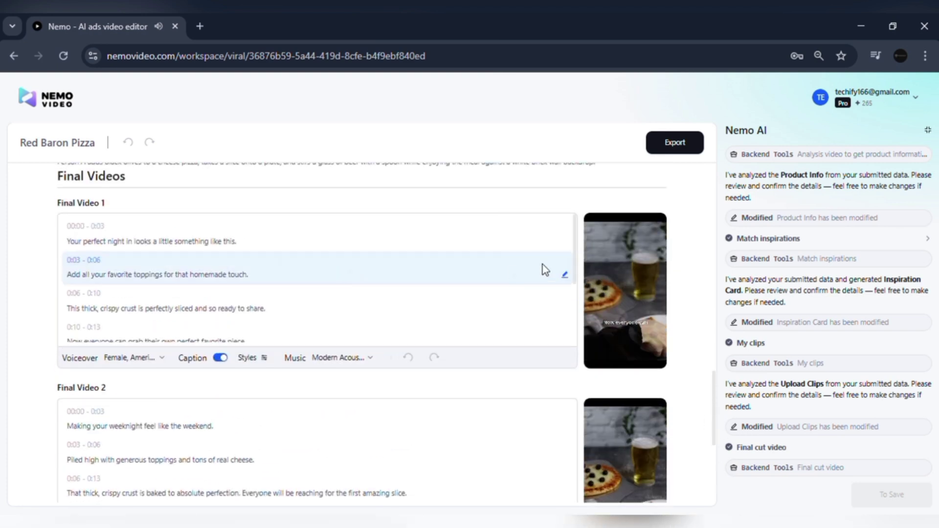
left_click_drag(576, 287, 577, 323)
In the export dialog, preview the final videos, choose Final Video 3, then close it.
left_click(673, 144)
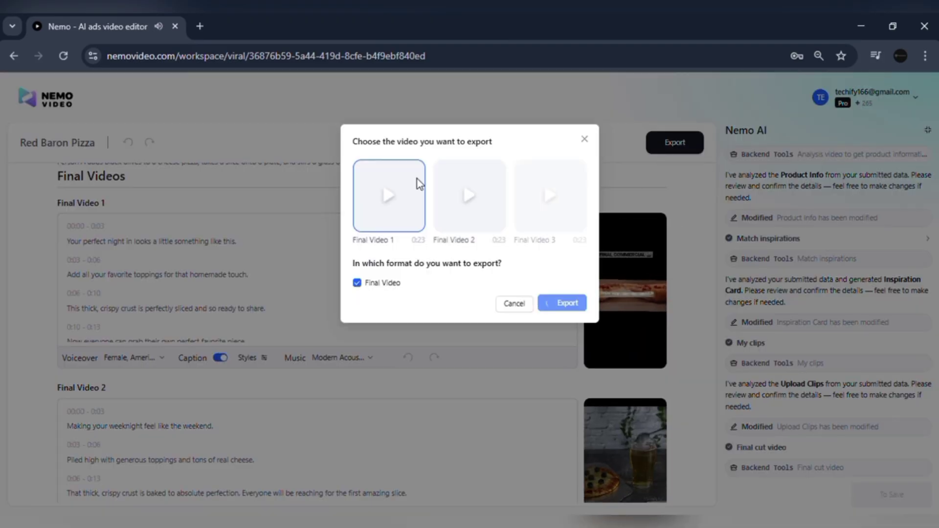
mouse_move(560, 203)
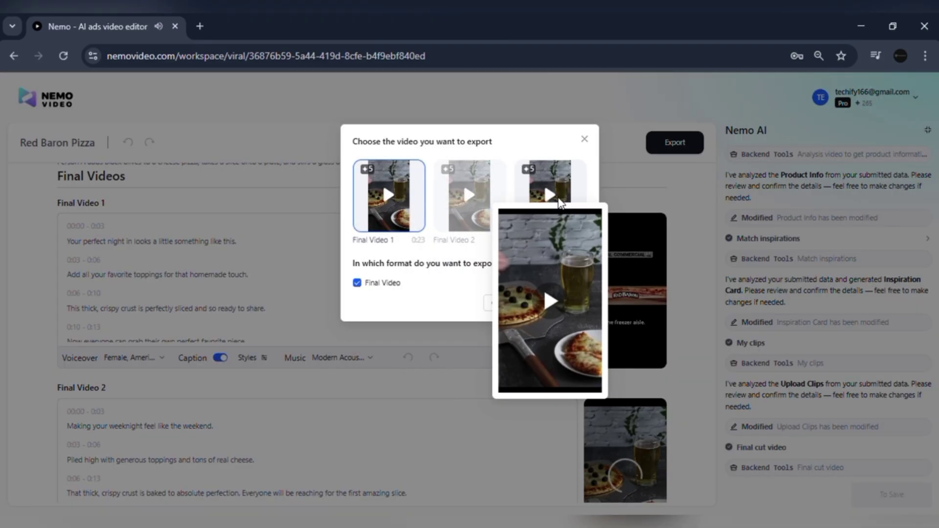
left_click(549, 305)
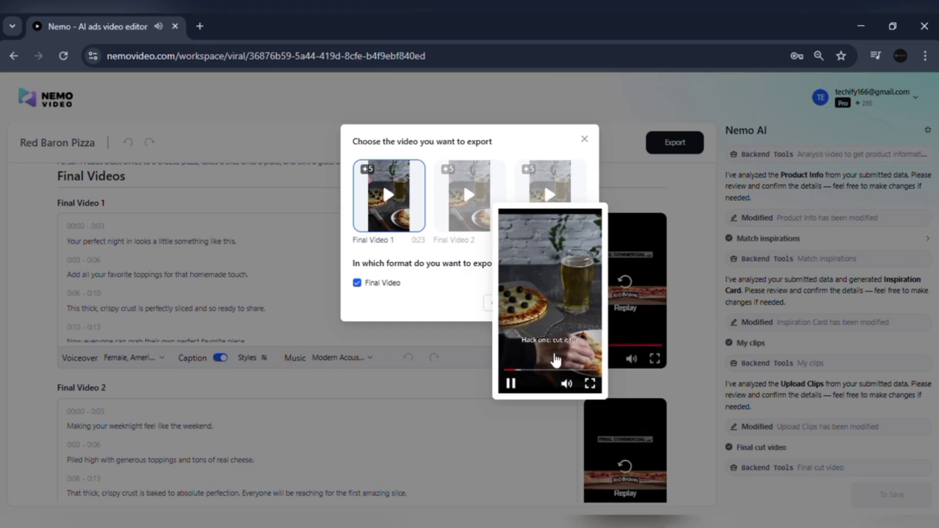
left_click(514, 374)
left_click(550, 196)
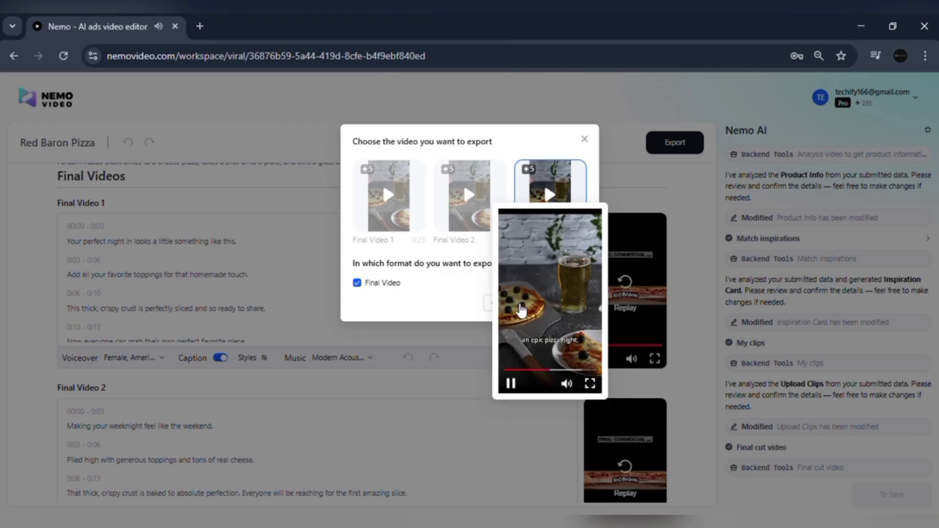
left_click(593, 144)
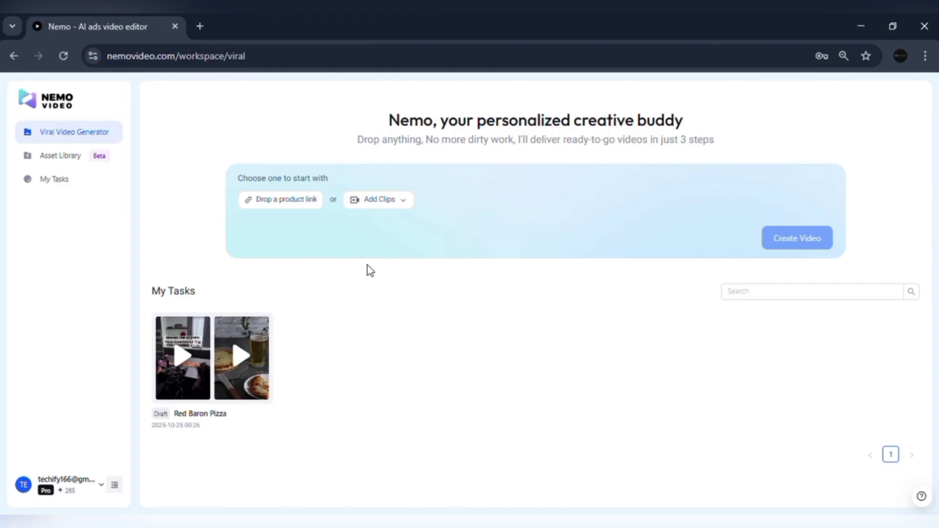
Attach perfume promo shot 03.mp4, Perfume shot raw 01.mp4 and Perfume promo shot 02.mp4 from uploads.
left_click(397, 209)
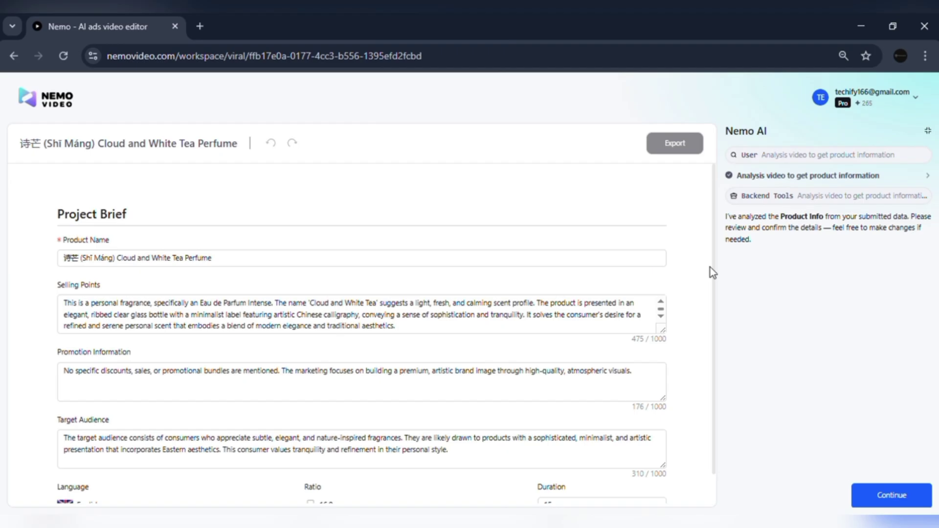
Confirm the Cloud and White Tea Perfume brief and matched inspirations to generate final videos.
scroll(709, 273, "down", 1)
left_click(625, 493)
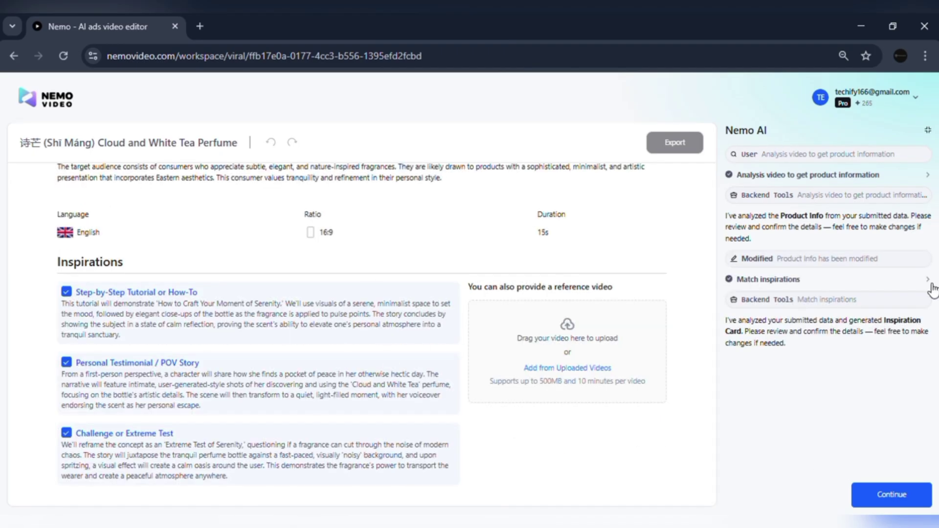
left_click(881, 494)
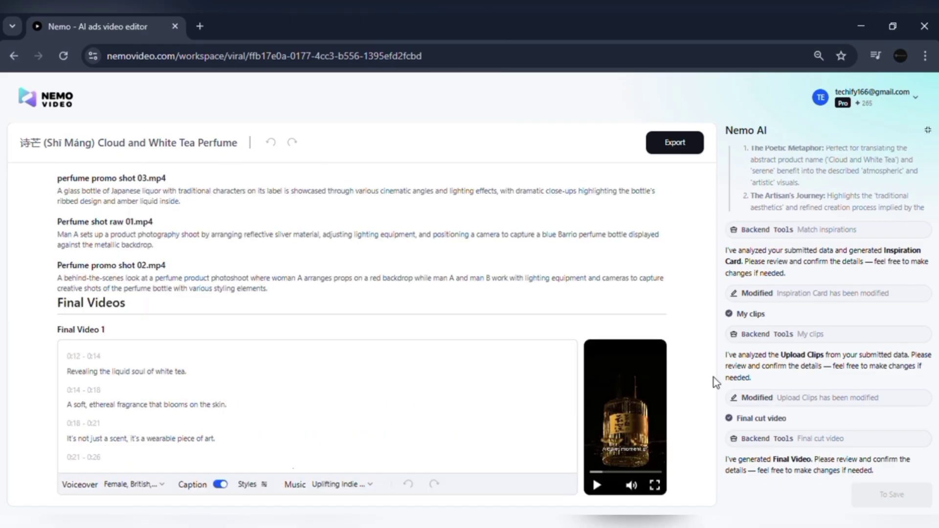
left_click_drag(714, 382, 714, 410)
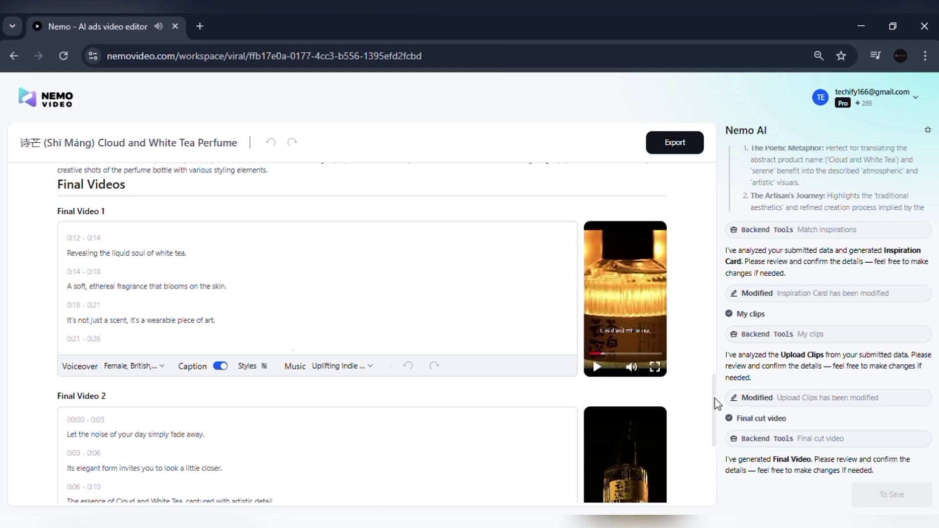
left_click_drag(715, 402, 715, 437)
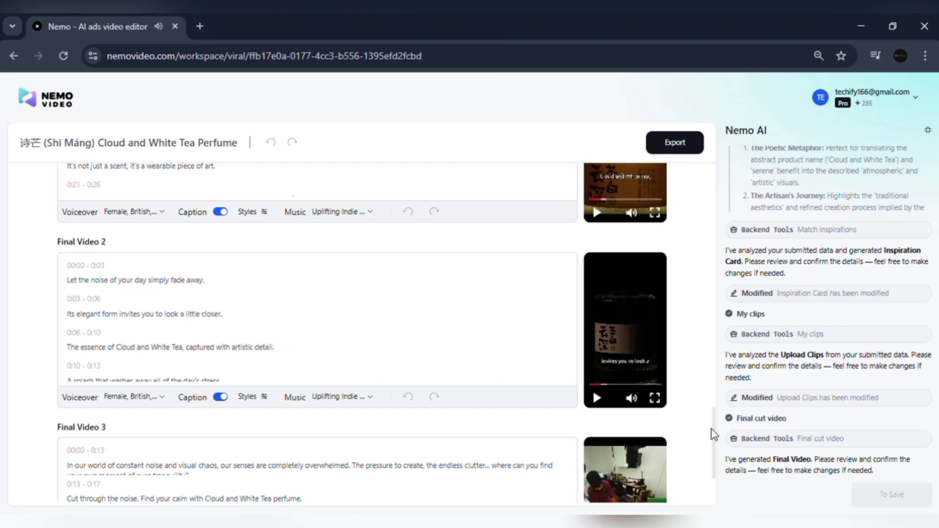
left_click_drag(714, 434, 714, 462)
left_click(598, 472)
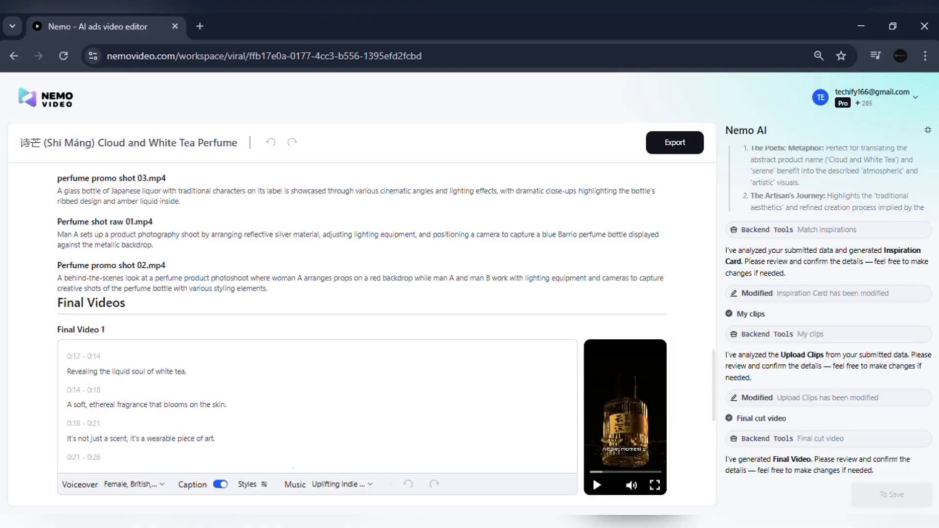
scroll(714, 382, "down", 3)
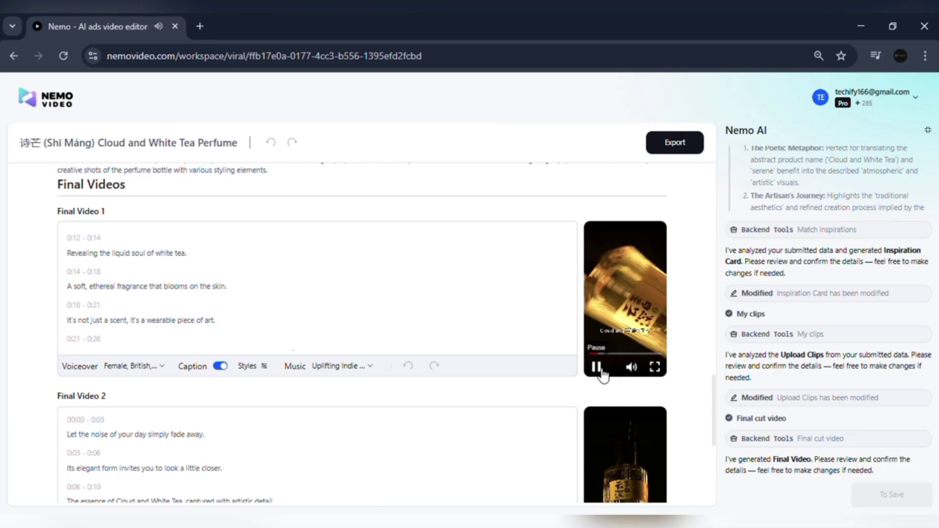
left_click(597, 368)
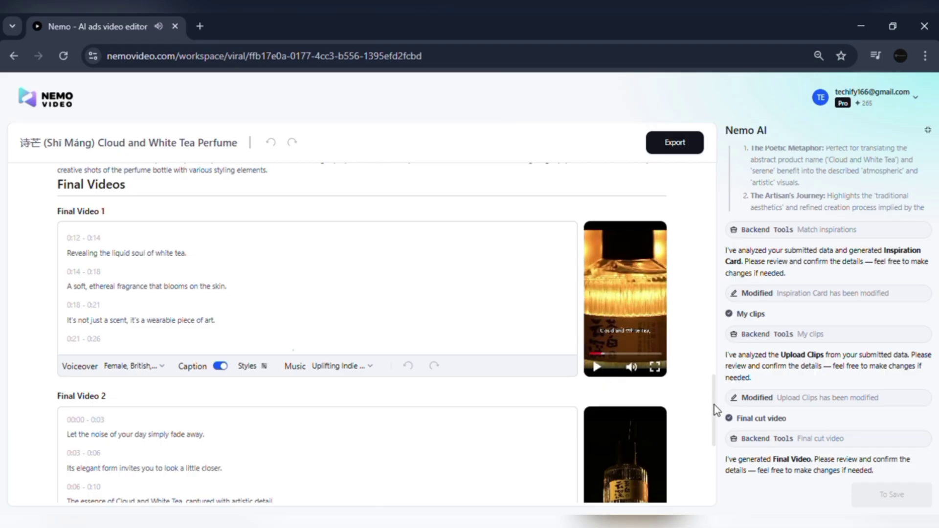
left_click_drag(715, 410, 716, 438)
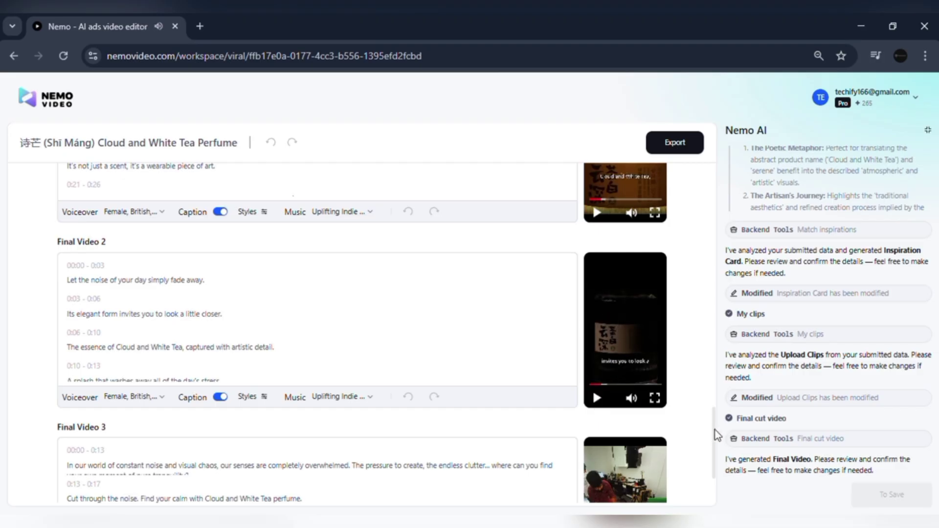
left_click_drag(716, 434, 714, 462)
left_click(598, 472)
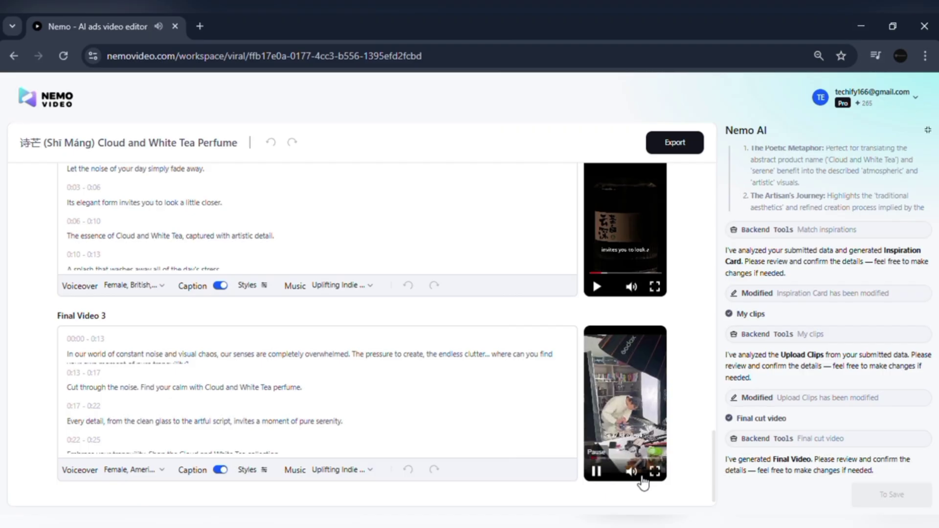
left_click(605, 477)
scroll(714, 455, "down", 2)
scroll(714, 465, "up", 2)
left_click_drag(715, 465, 716, 437)
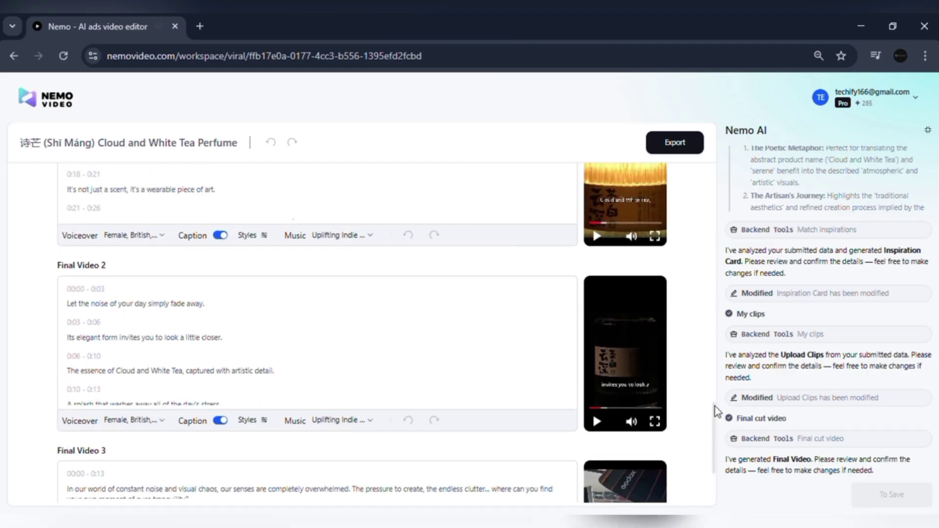
scroll(715, 419, "up", 3)
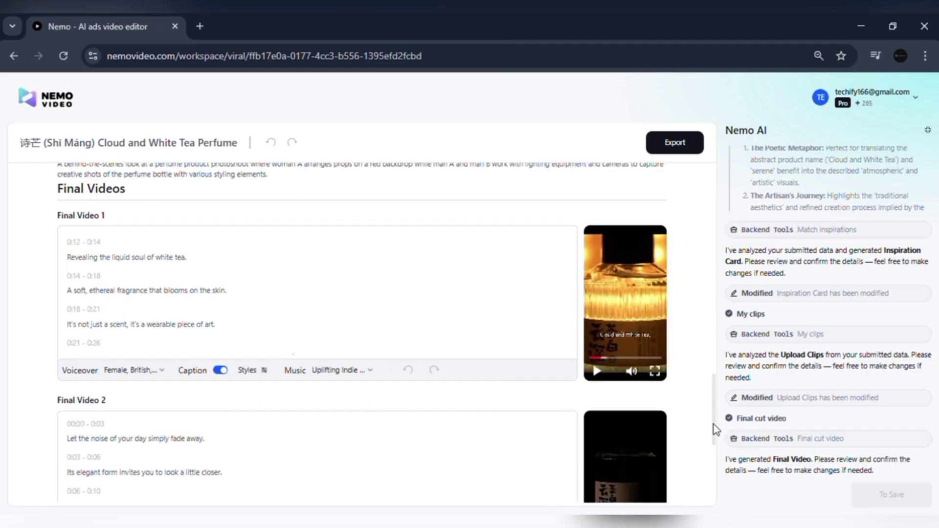
Export Final Video 1 in Final Video format, accepting the 5-credit charge.
left_click(676, 141)
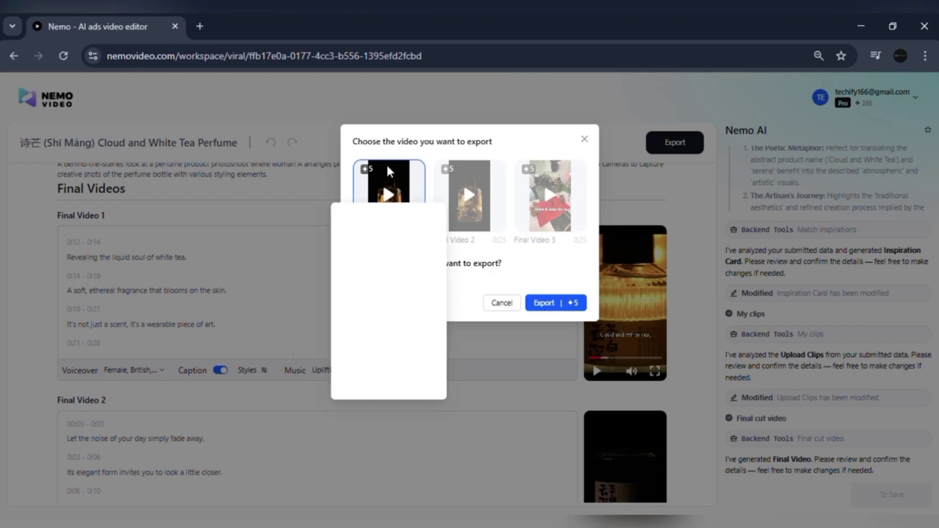
left_click(564, 308)
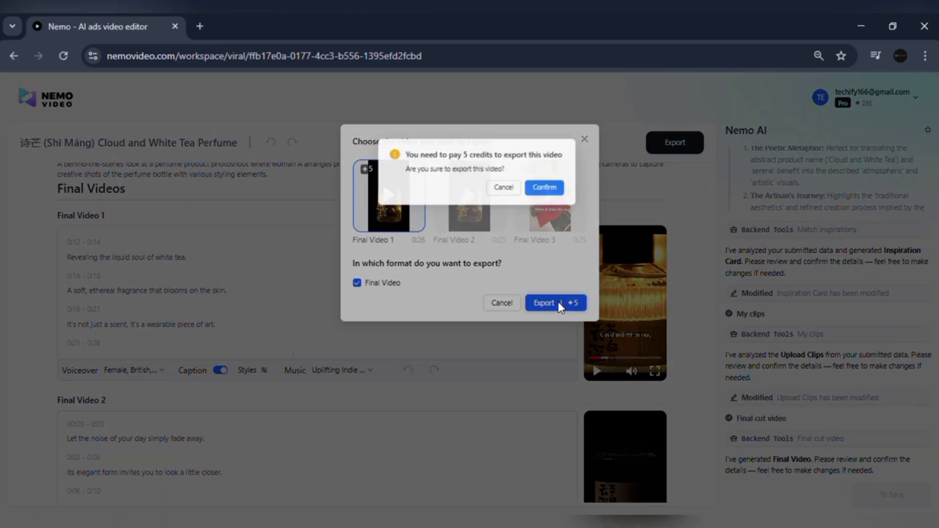
left_click(530, 182)
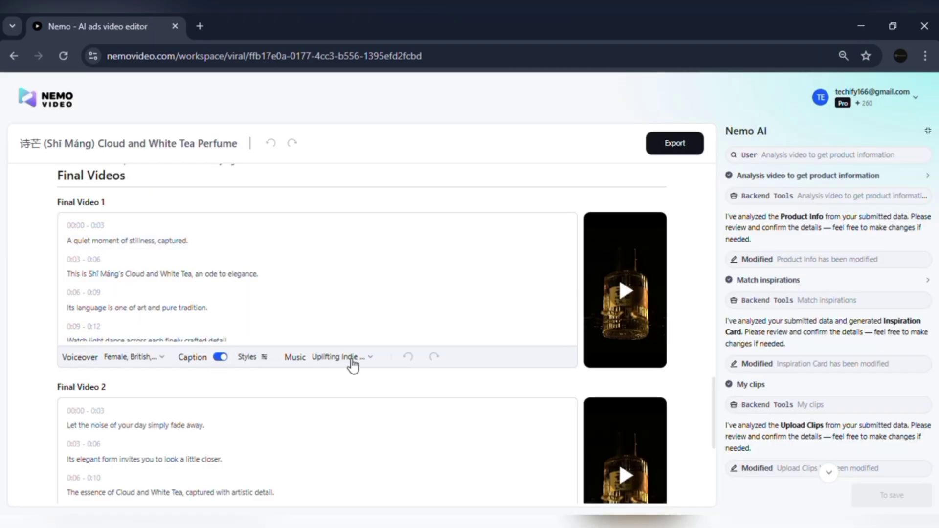
Review the music and voiceover choices, keeping Uplifting Indie Pop and the current voice.
left_click(352, 362)
left_click_drag(422, 256, 350, 255)
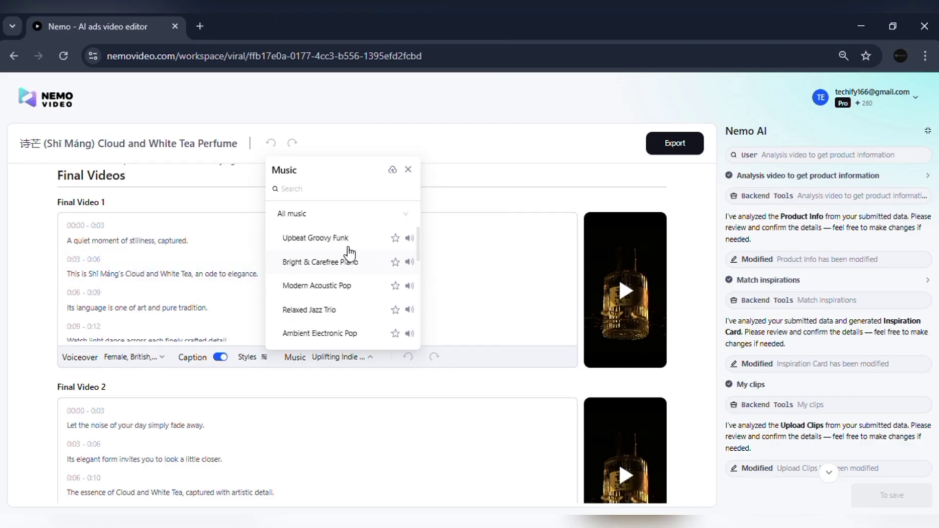
left_click(373, 366)
left_click(148, 365)
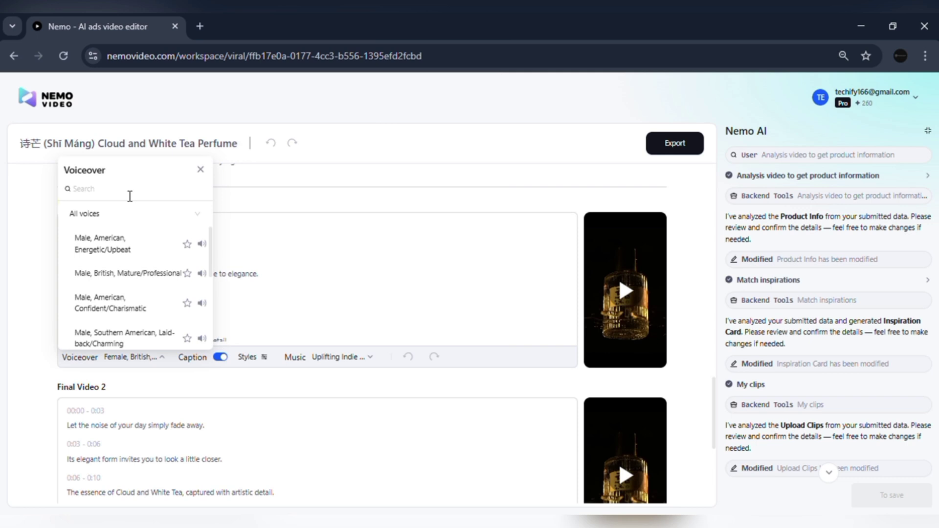
left_click_drag(210, 275, 210, 313)
left_click(200, 169)
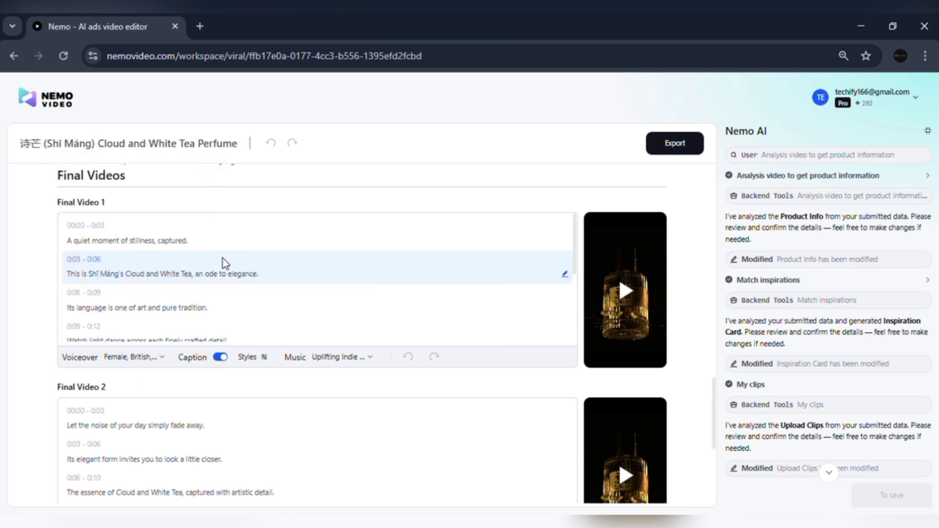
Change the 0:03-0:06 caption to '…a special ode to elegance.', apply another caption style, and save.
left_click(431, 275)
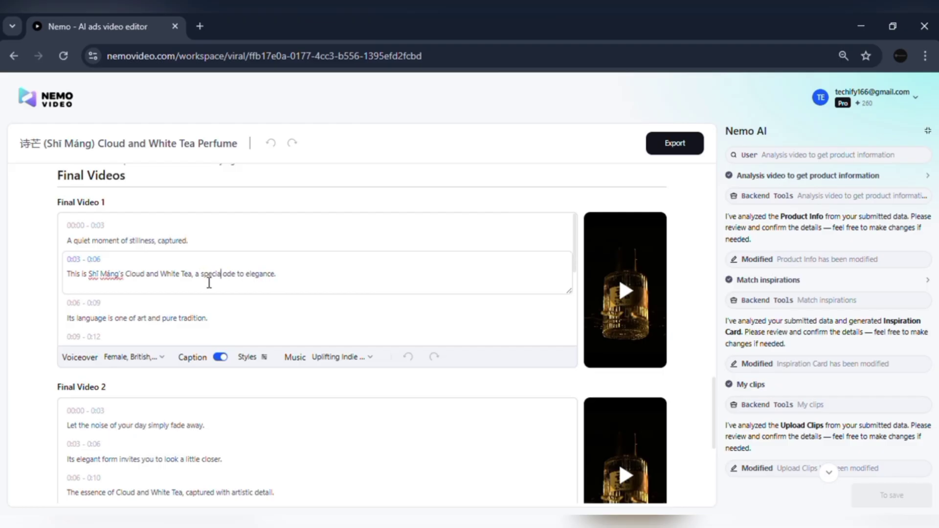
left_click(243, 359)
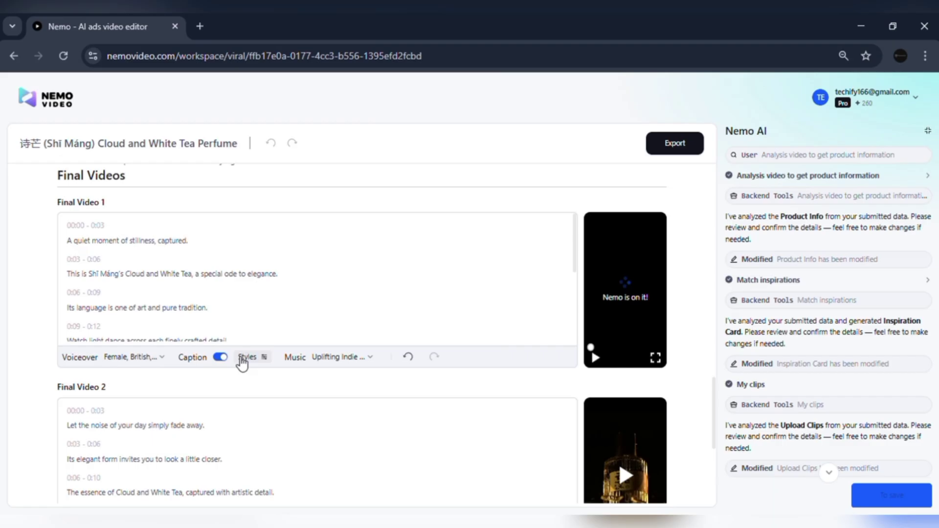
left_click(264, 359)
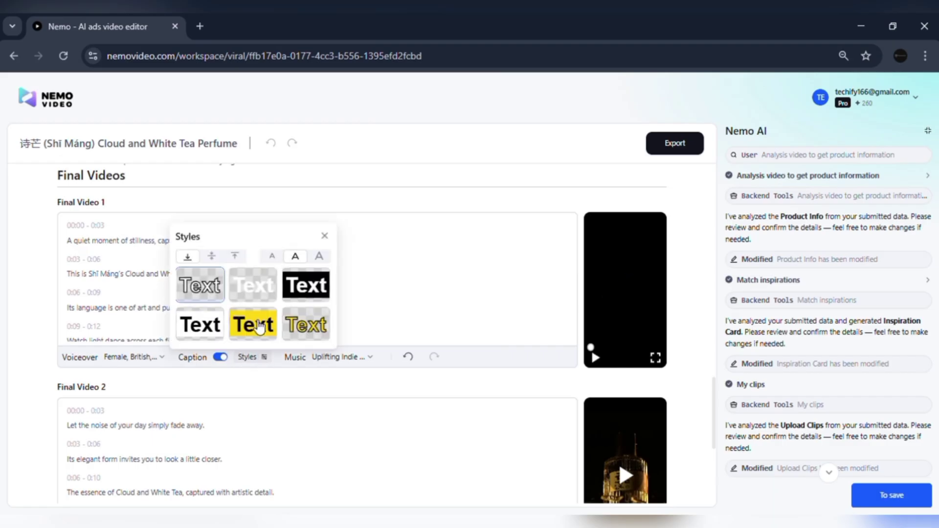
left_click(230, 325)
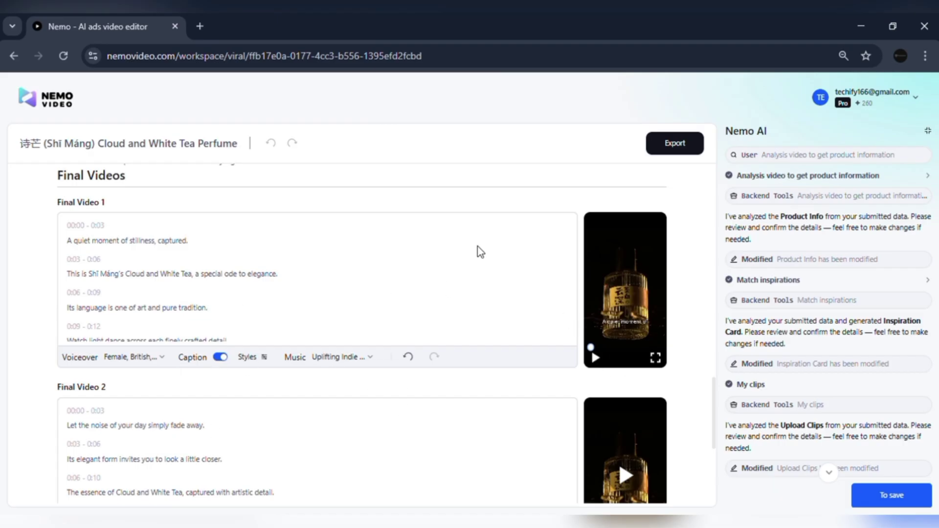
left_click(776, 470)
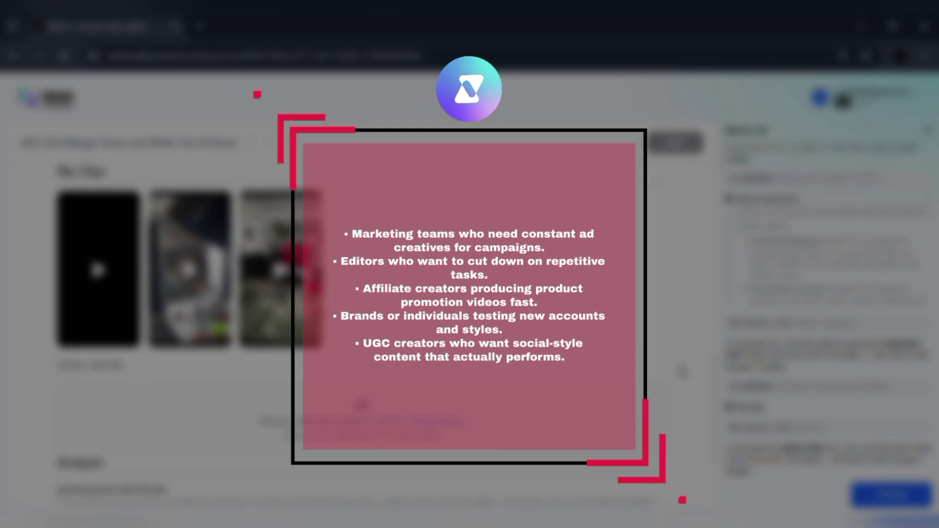
scroll(357, 293, "down", 3)
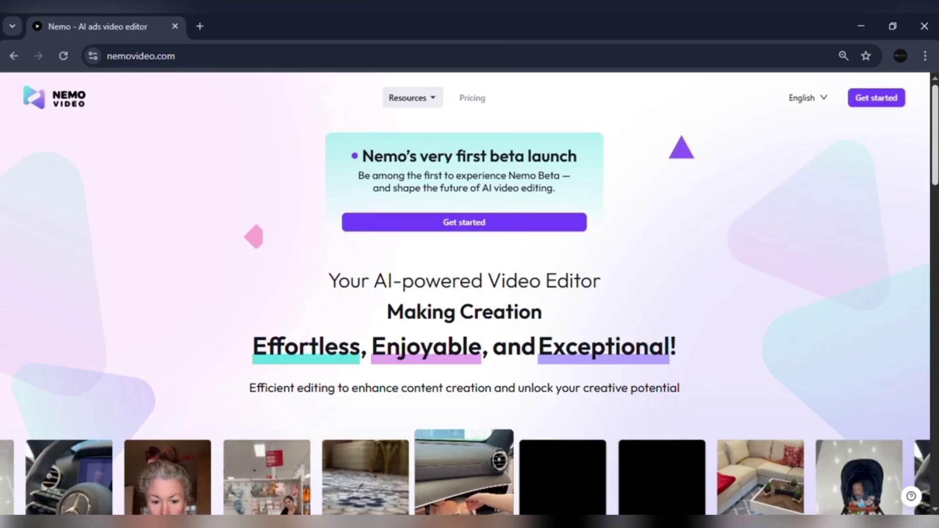
scroll(469, 294, "down", 4)
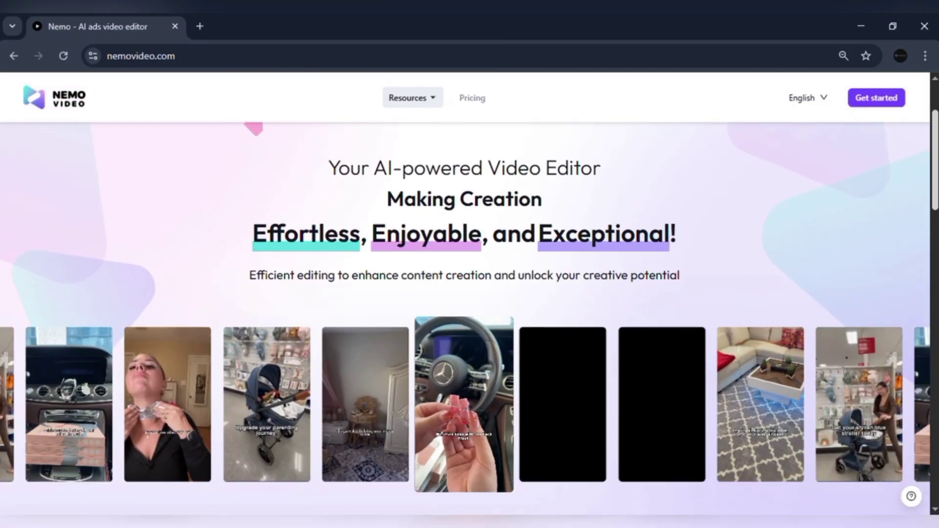
scroll(469, 293, "down", 5)
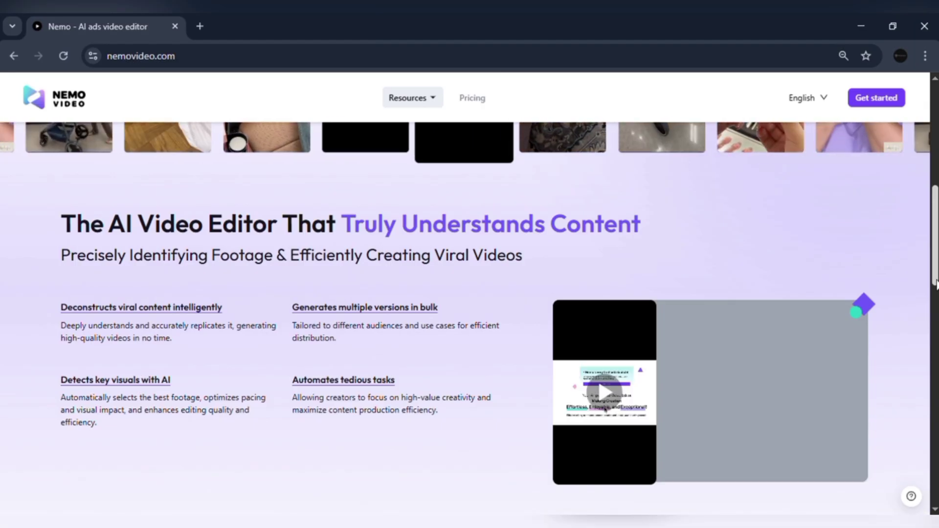
scroll(936, 289, "down", 2)
left_click_drag(935, 268, 936, 152)
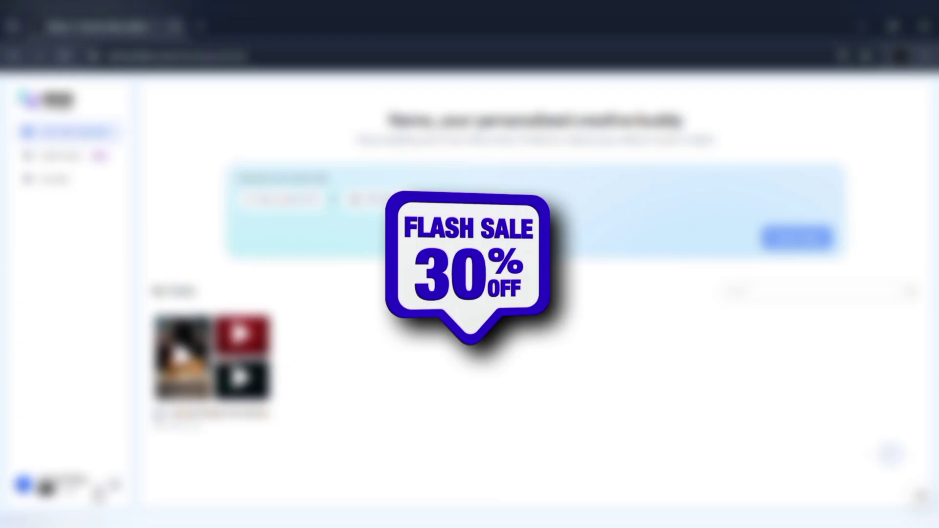
Open the account menu from the bottom-left user profile area of the workspace home.
left_click(108, 488)
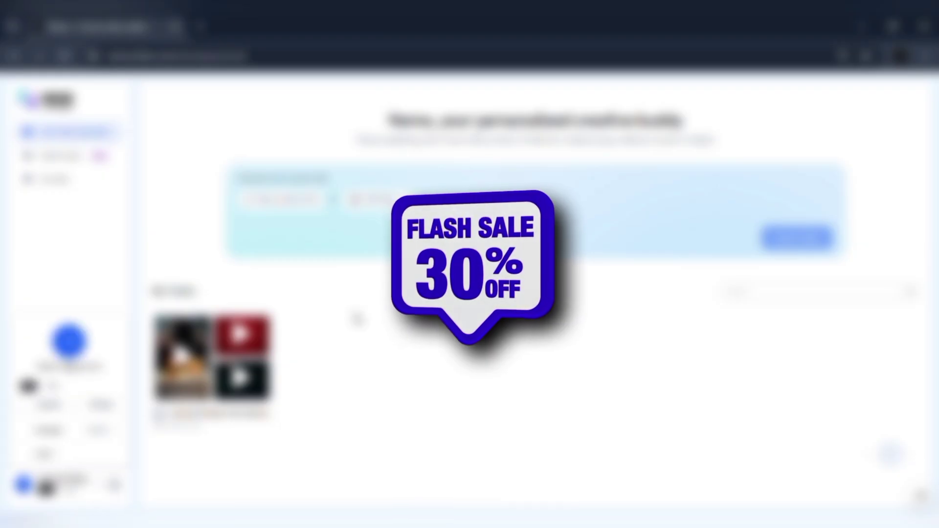